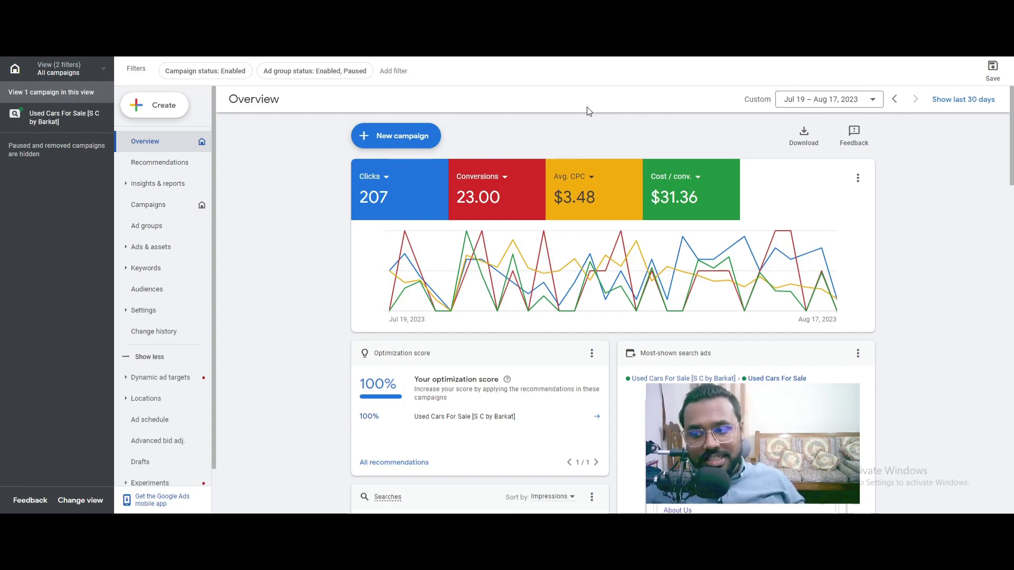
- Keep the last-30-days date range and open the Campaigns table for the used-cars campaign
click(828, 99)
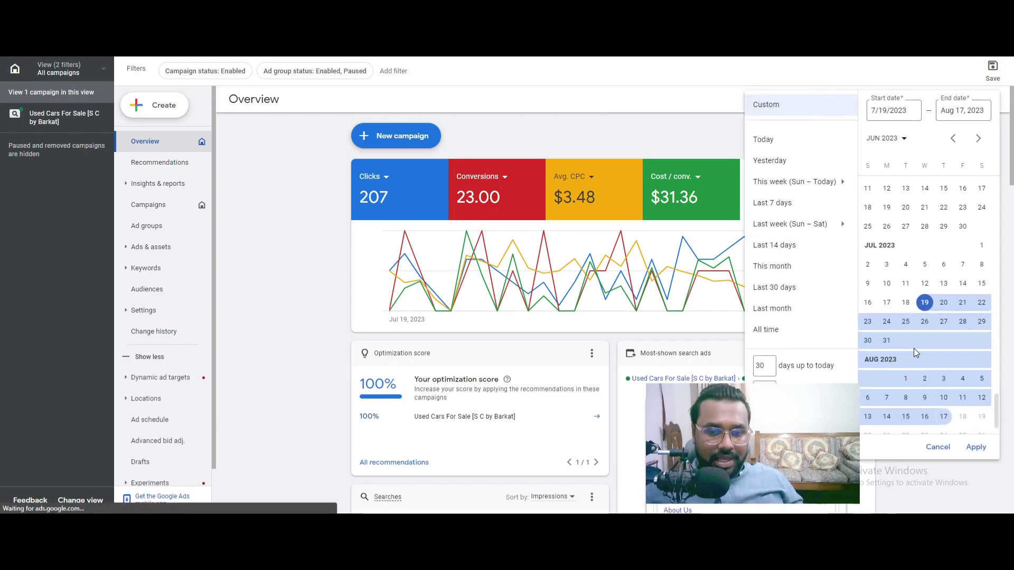
click(622, 97)
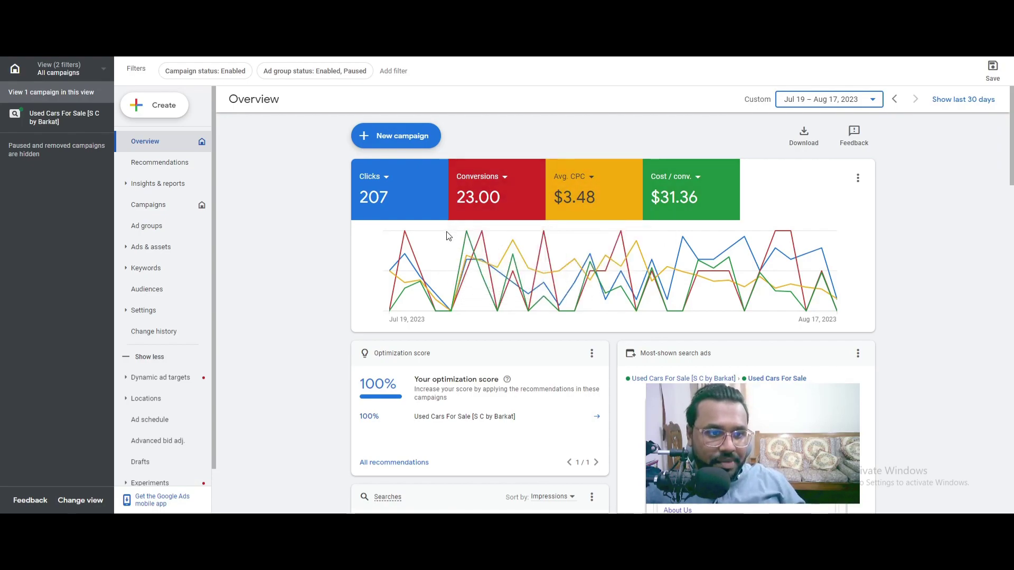
click(476, 234)
scroll(555, 372, right, 3)
scroll(642, 387, right, 1)
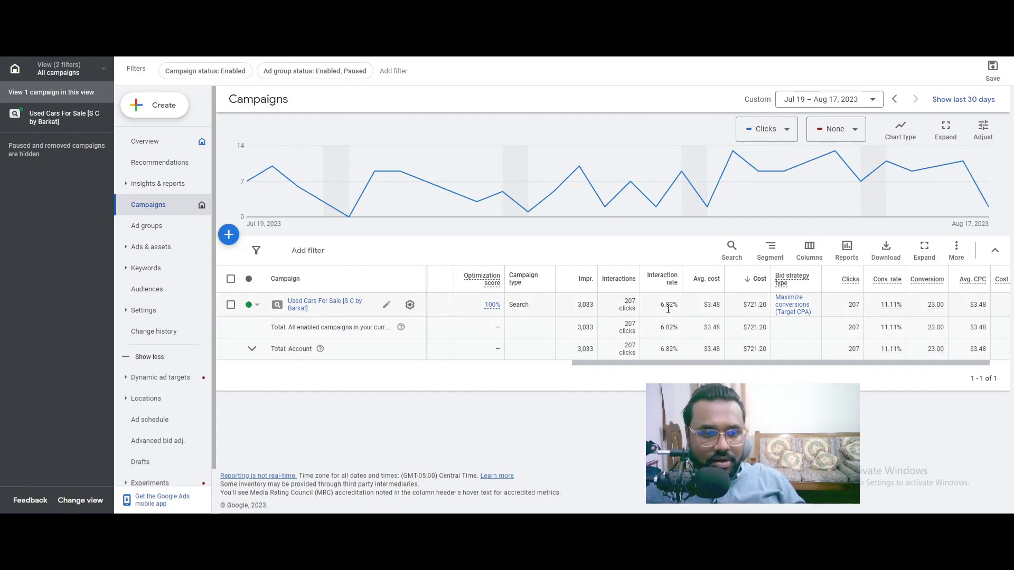
mouse_move(603, 305)
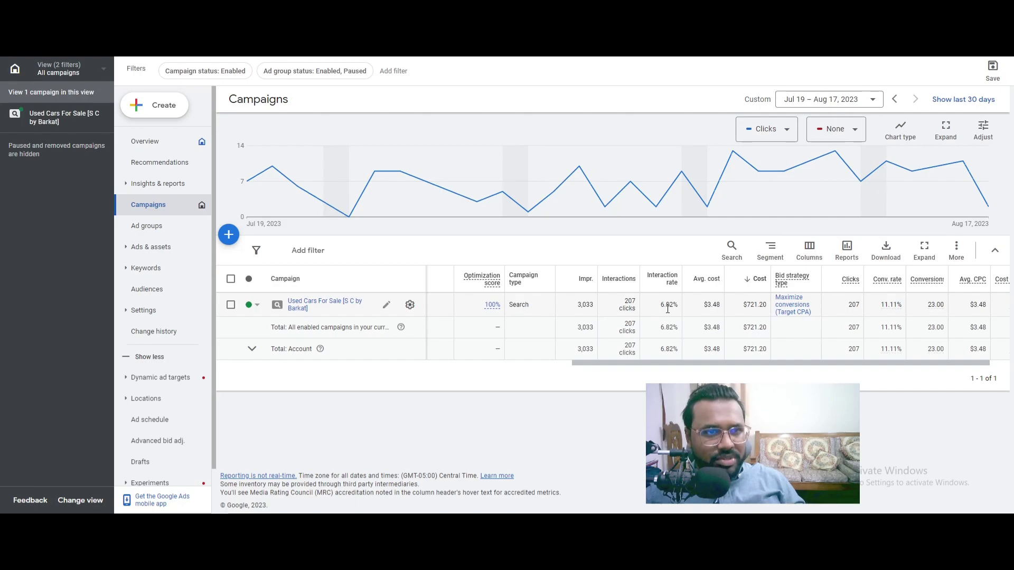
scroll(667, 310, right, 1)
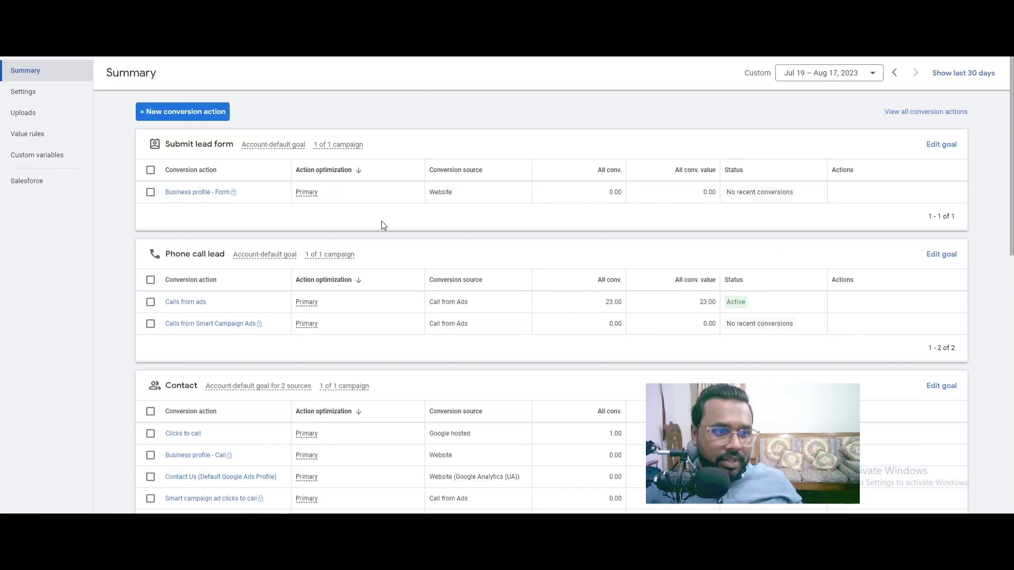
scroll(281, 167, down, 2)
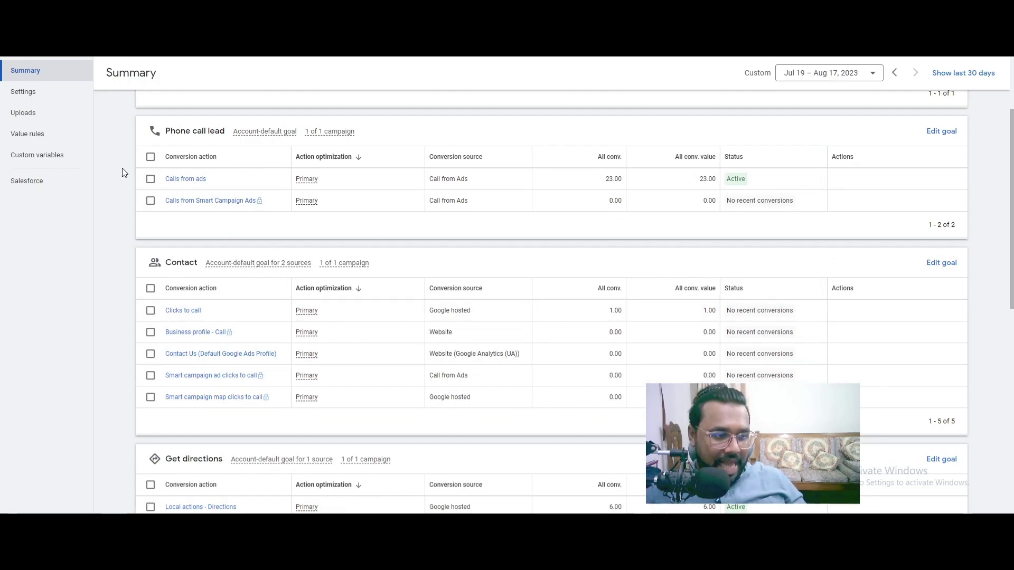
- Open the 'Calls from ads' details page and highlight its 60-second call length
click(184, 179)
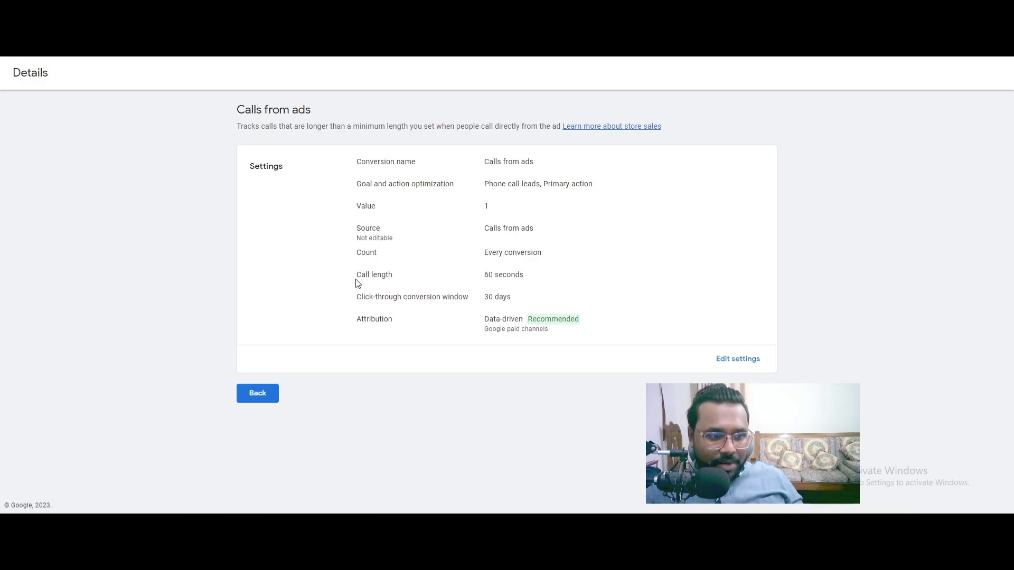
drag(356, 283, 535, 278)
triple_click(508, 276)
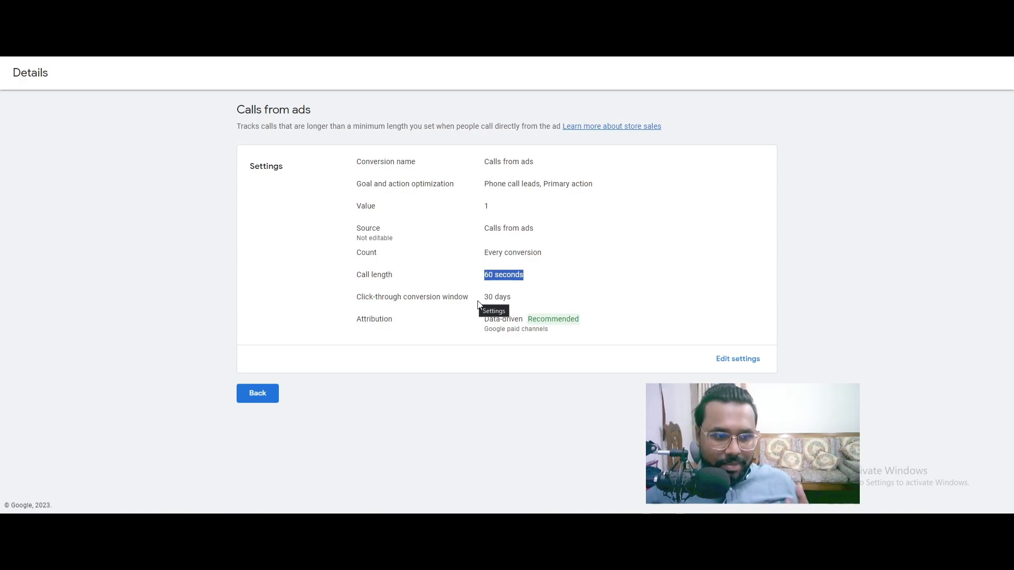
click(473, 279)
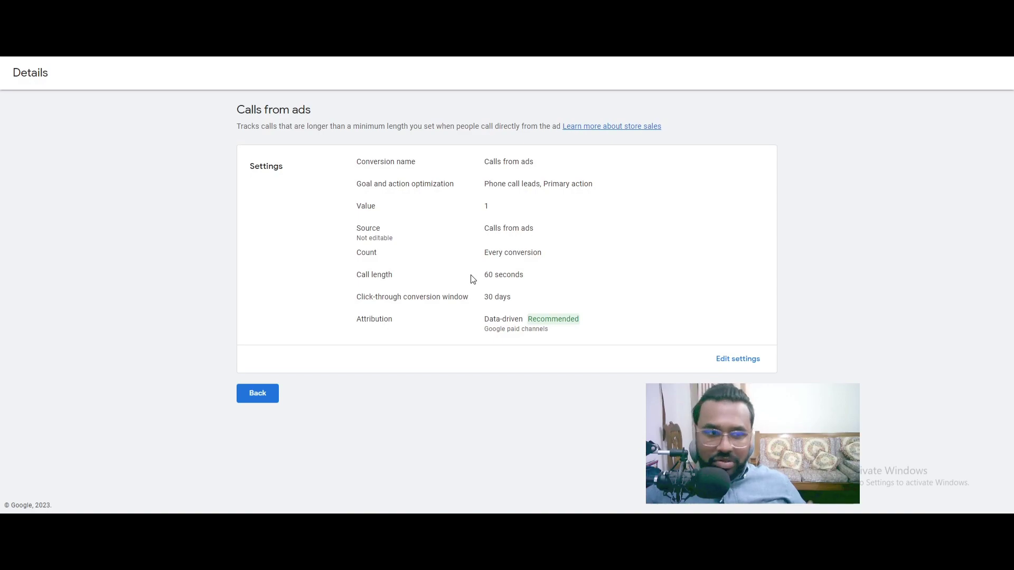